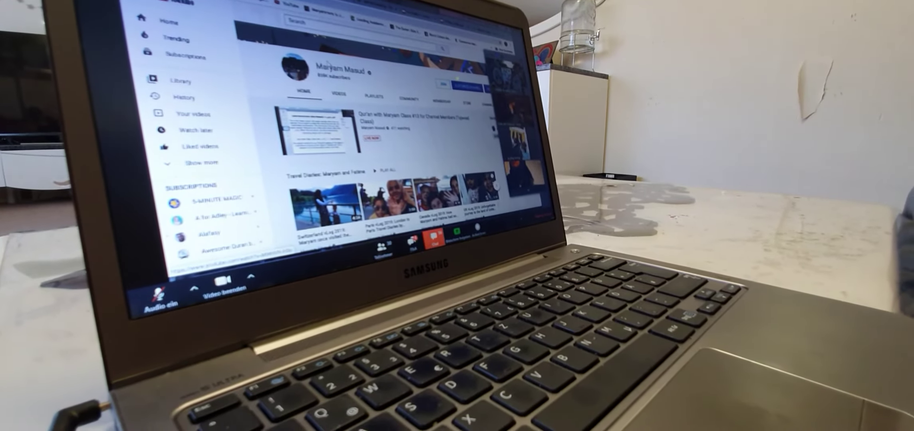
pyautogui.press('XF86AudioRaiseVolume')
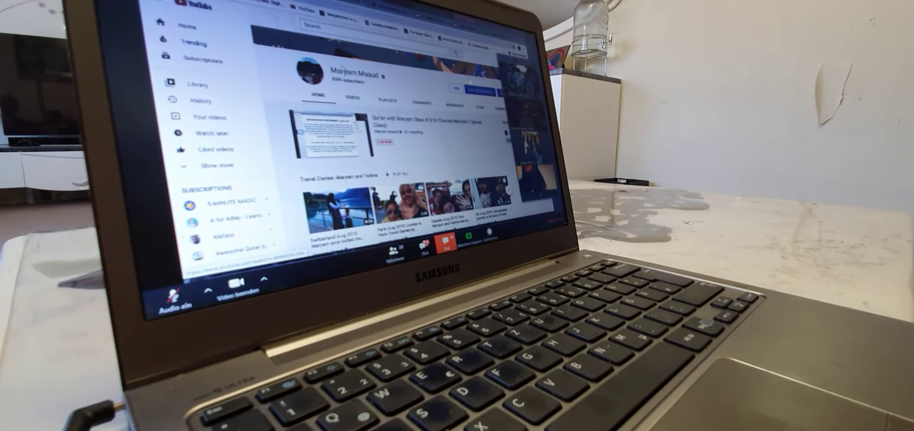